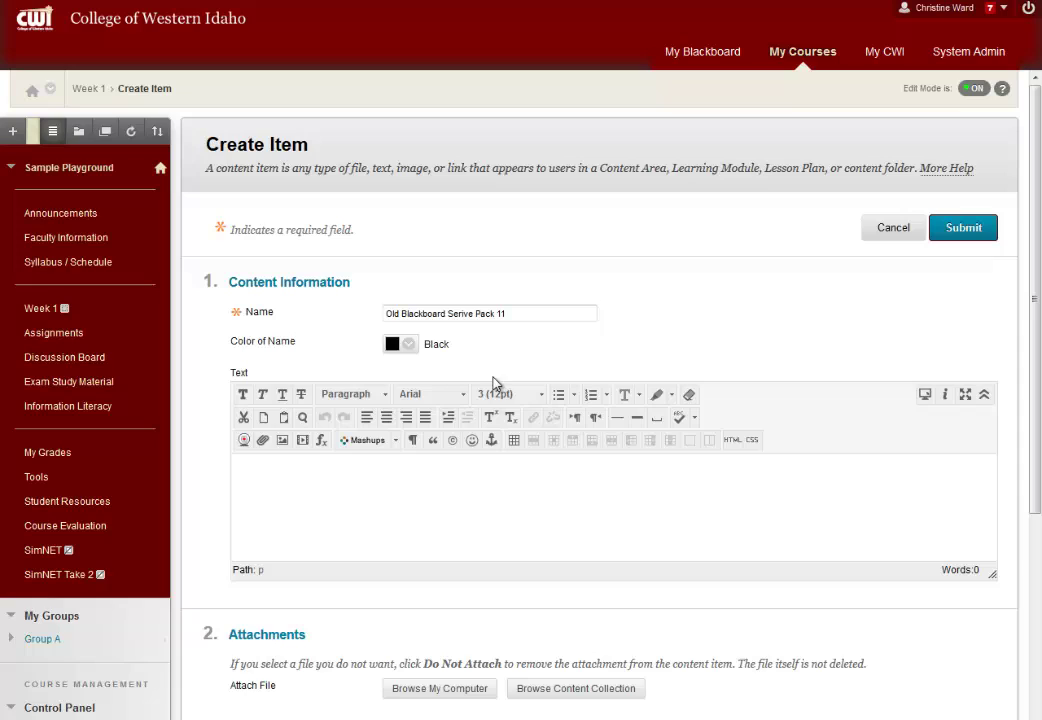
Launch the WIRIS fx Math Editor for the item text, accepting the Java security risk.
{"action": "left_click", "coordinate": [321, 442]}
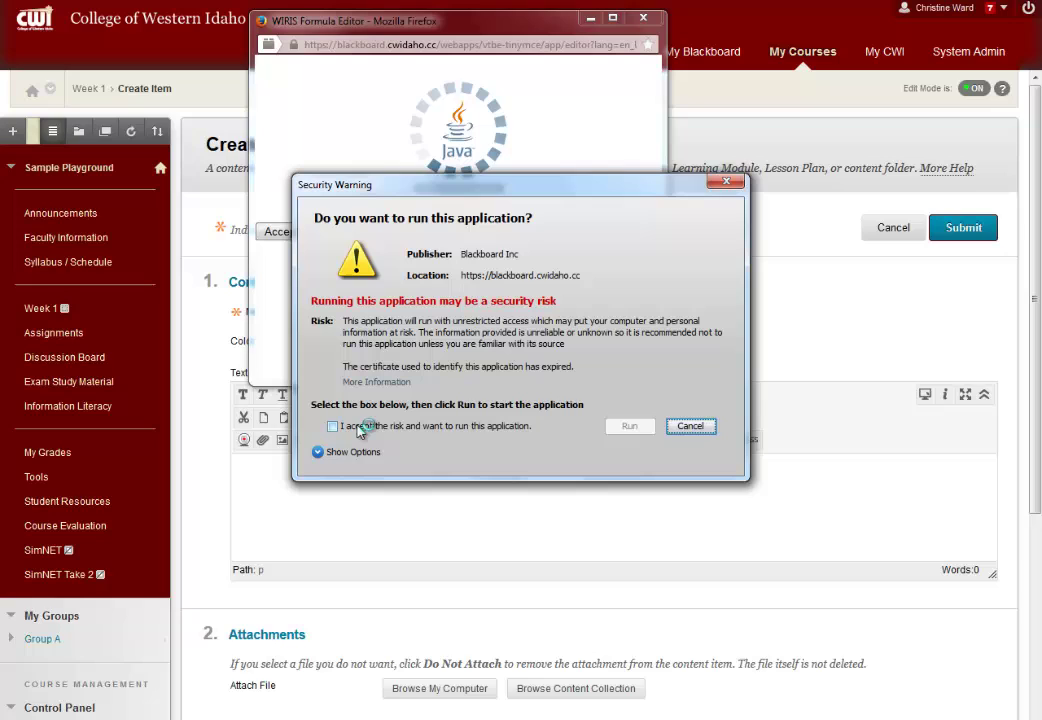
{"action": "left_click", "coordinate": [336, 430]}
{"action": "left_click", "coordinate": [628, 428]}
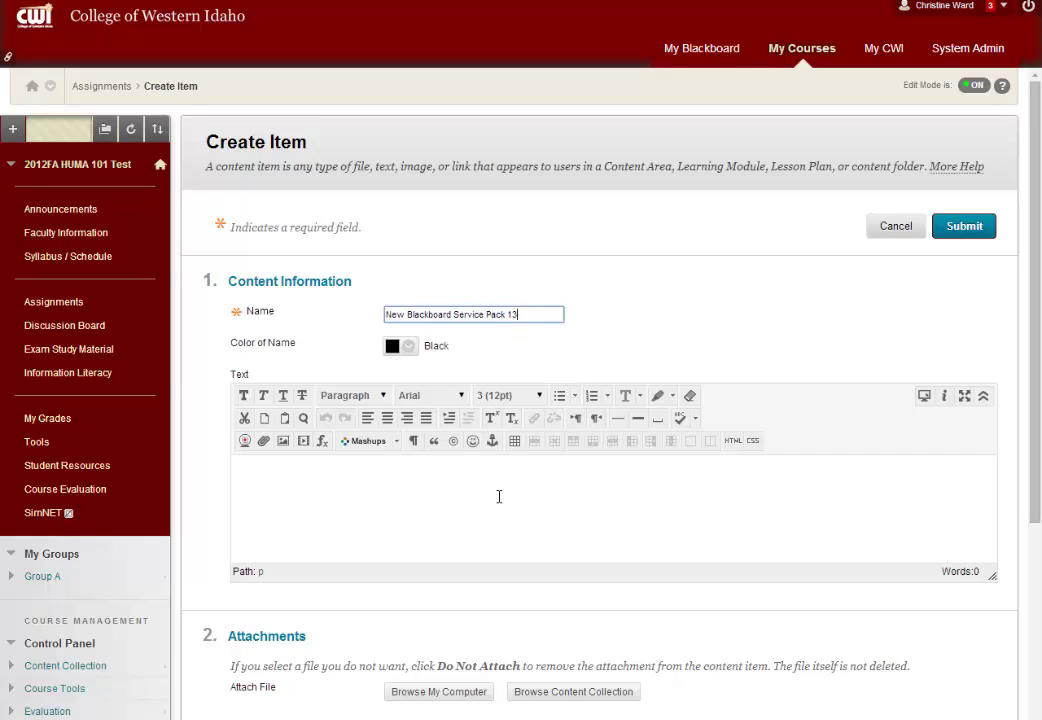
Launch the fx Math Editor from the Create Item text toolbar in 2012FA HUMA 101 Test.
{"action": "left_click", "coordinate": [324, 450]}
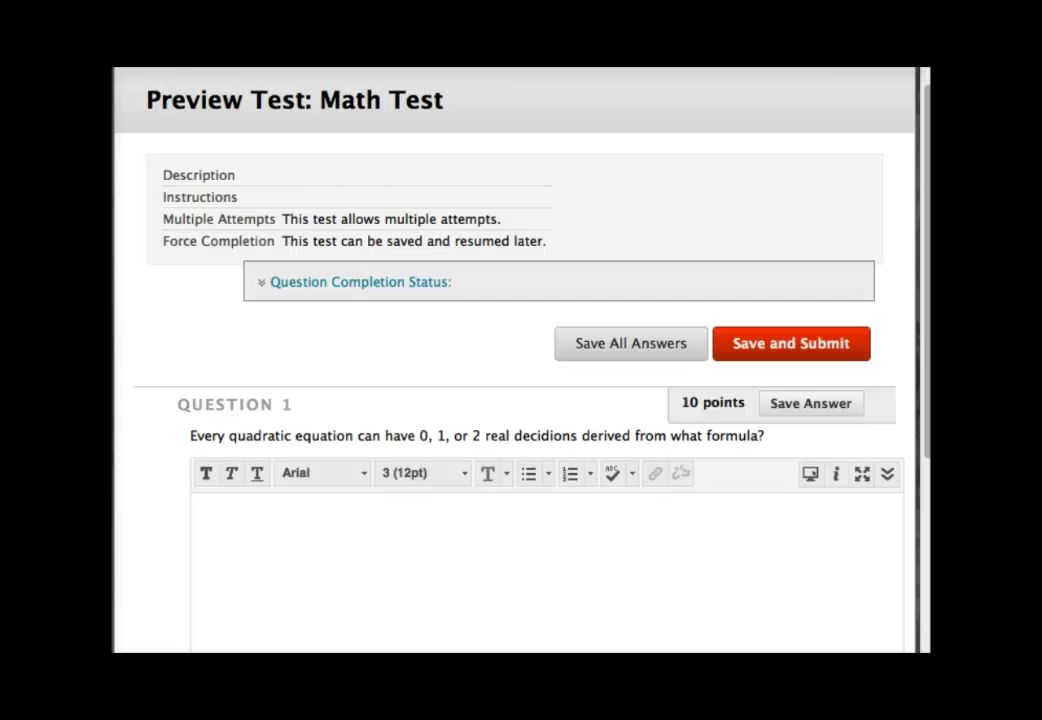
Expand Question 1's answer toolbar to three rows and launch the fx Math Editor.
{"action": "left_click", "coordinate": [887, 473]}
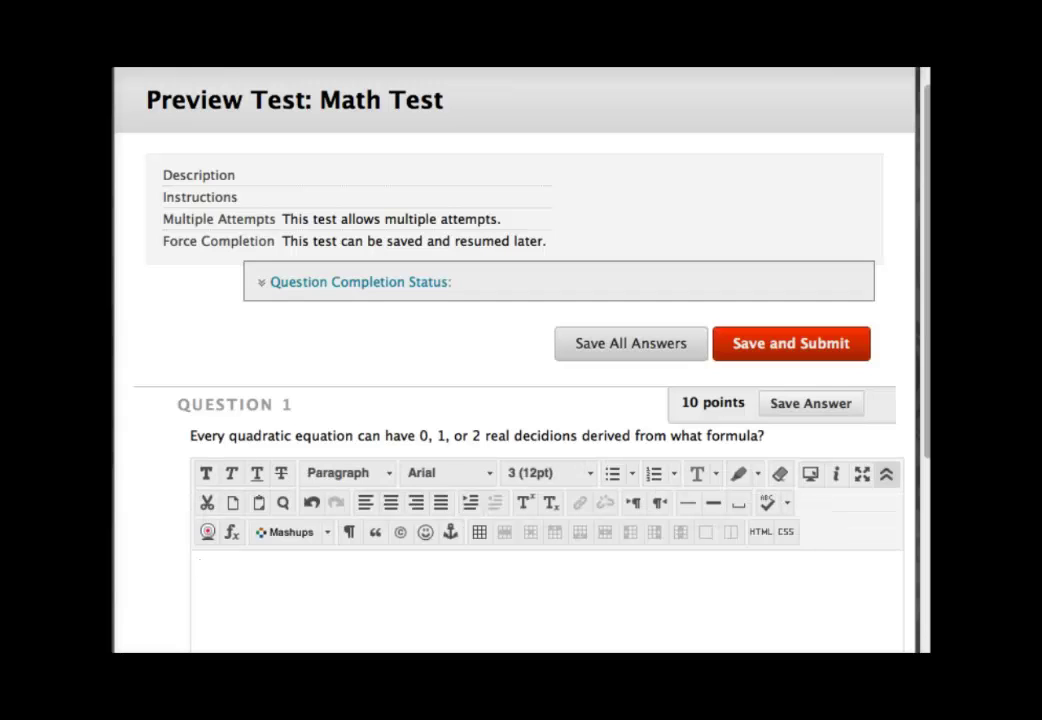
{"action": "left_click", "coordinate": [887, 473]}
{"action": "left_click", "coordinate": [887, 473]}
{"action": "left_click", "coordinate": [231, 531]}
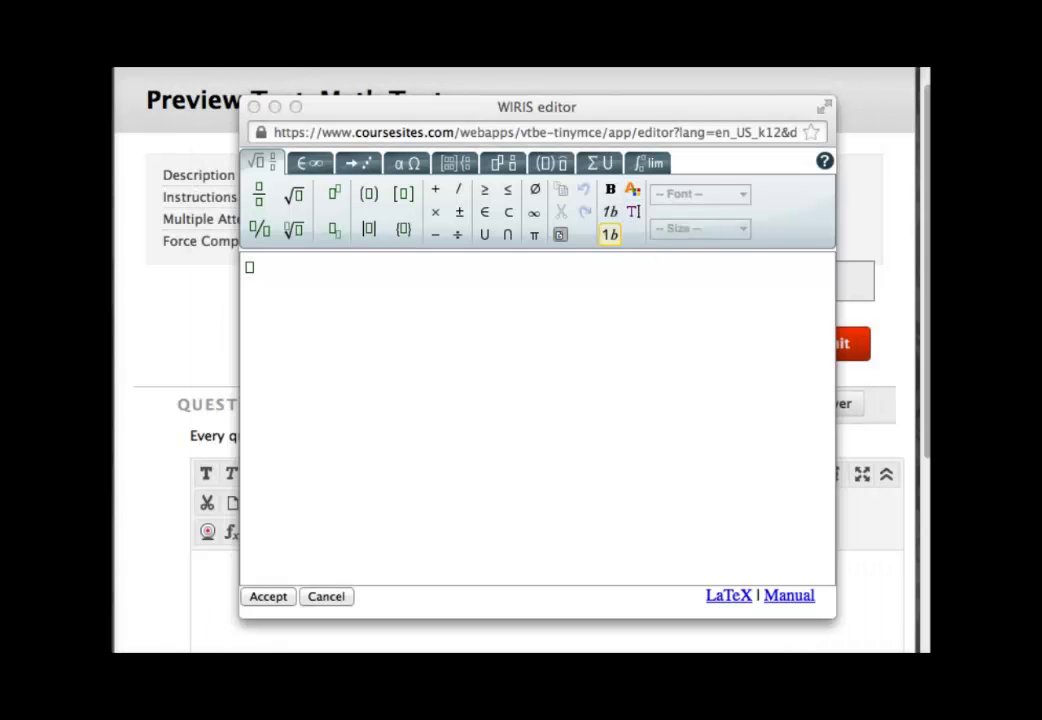
Browse the WIRIS palettes from symbols and arrows through Greek, matrices and brackets to ∫lim.
{"action": "left_click", "coordinate": [309, 162]}
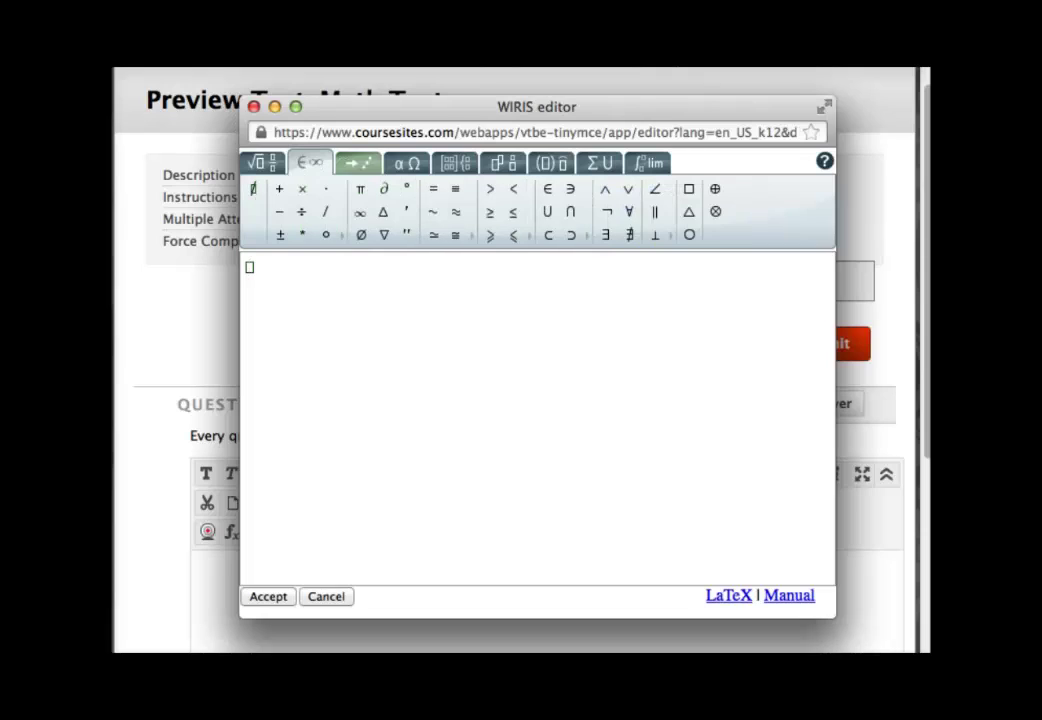
{"action": "left_click", "coordinate": [357, 162]}
{"action": "left_click", "coordinate": [407, 162]}
{"action": "left_click", "coordinate": [455, 163]}
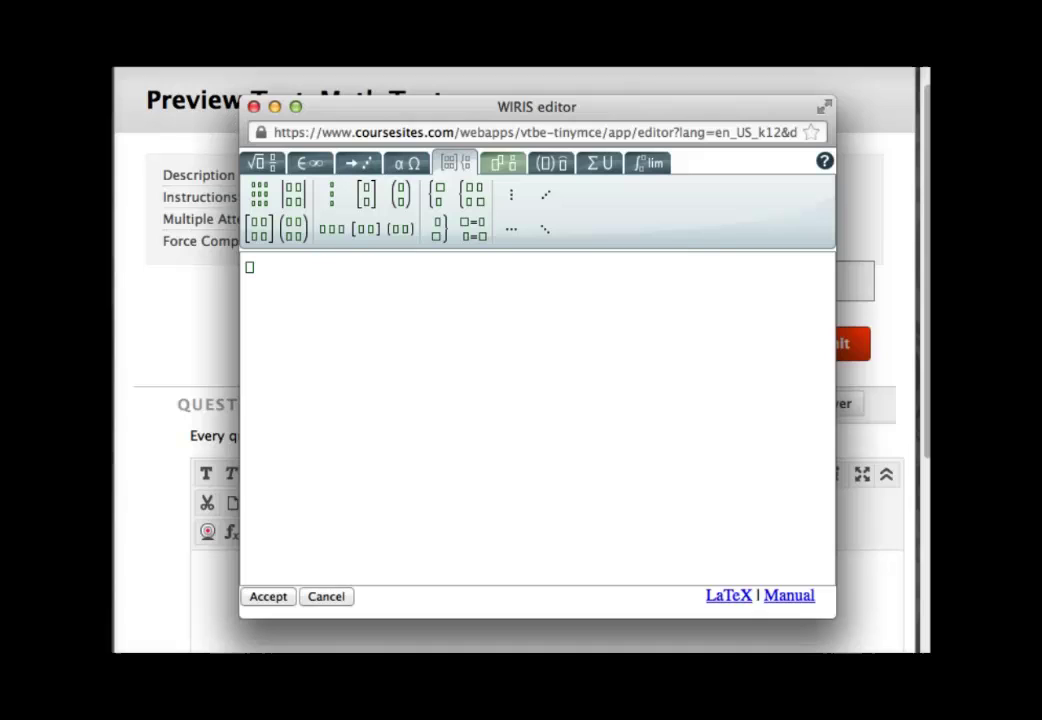
{"action": "left_click", "coordinate": [503, 163]}
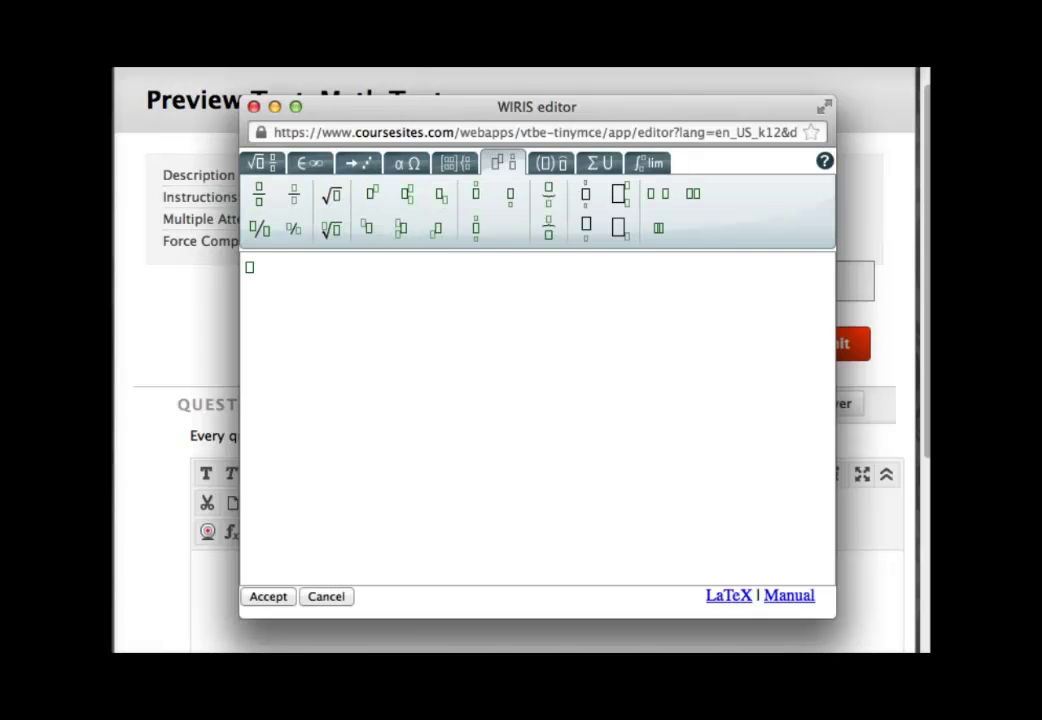
{"action": "left_click", "coordinate": [550, 163]}
{"action": "left_click", "coordinate": [600, 163]}
{"action": "left_click", "coordinate": [648, 163]}
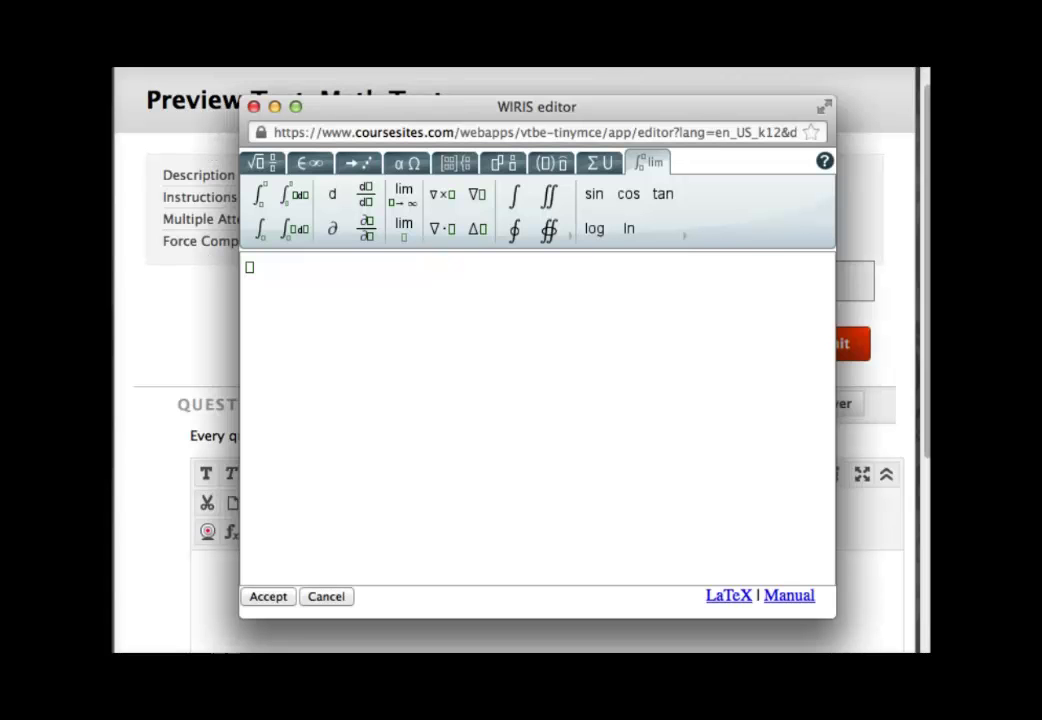
Enter x=-b and add a ± sign from the symbols palette.
{"action": "type", "text": "x"}
{"action": "type", "text": "="}
{"action": "type", "text": "-b"}
{"action": "left_click", "coordinate": [309, 162]}
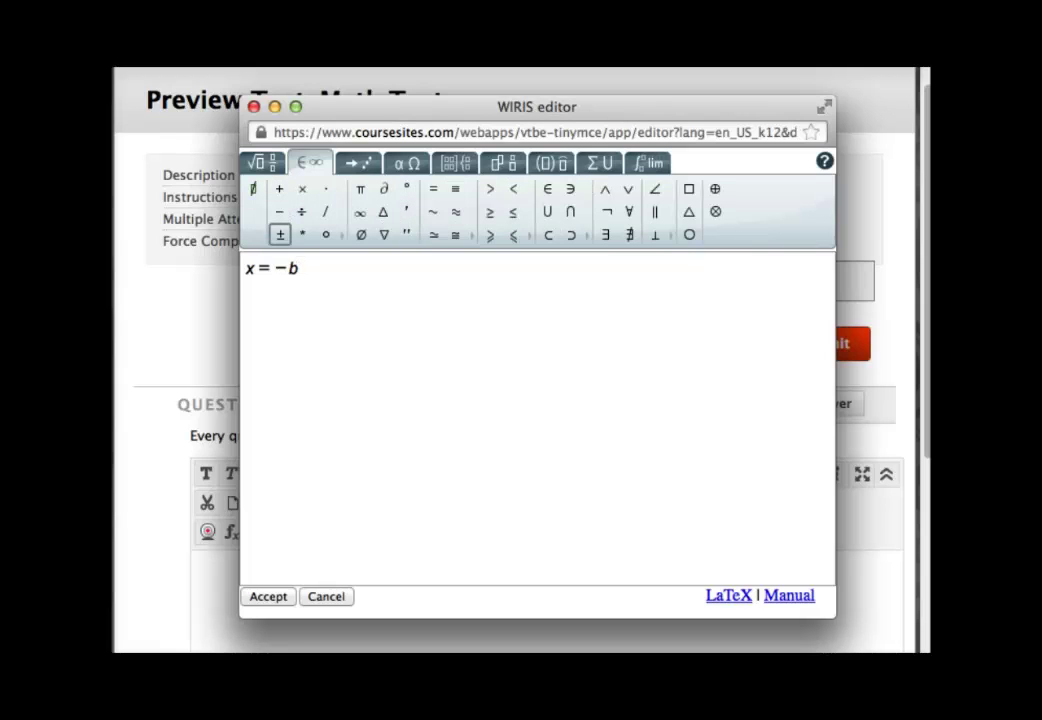
{"action": "left_click", "coordinate": [280, 234]}
Add b² −4ac after the ± using a superscript template, then select the discriminant.
{"action": "left_click", "coordinate": [258, 162]}
{"action": "left_click", "coordinate": [334, 192]}
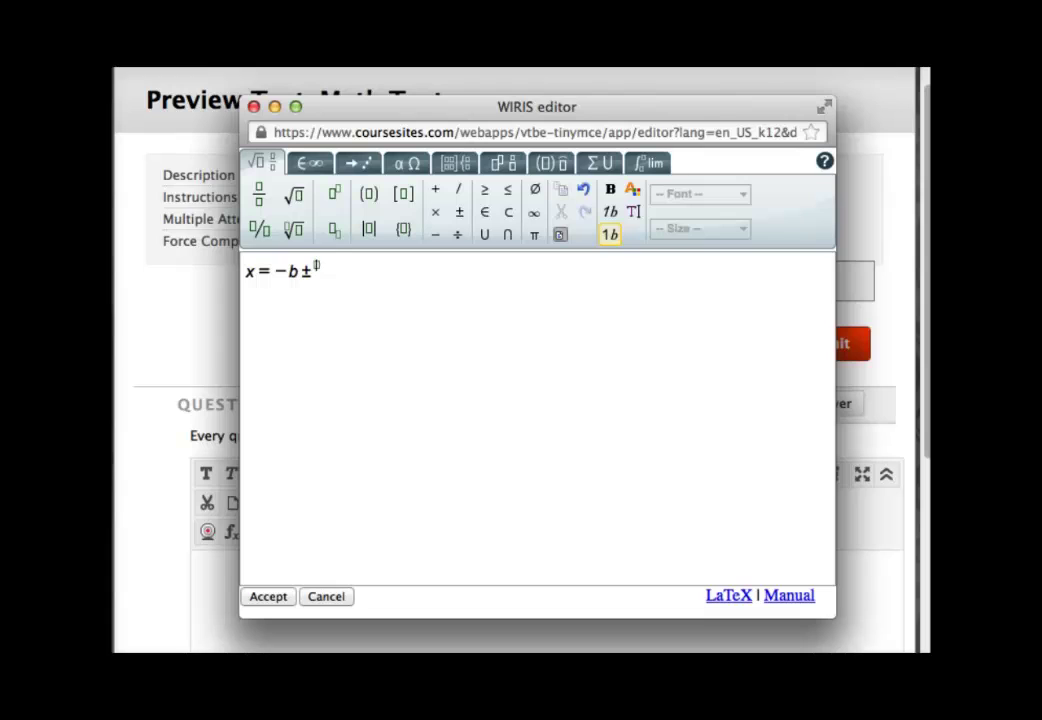
{"action": "type", "text": "2"}
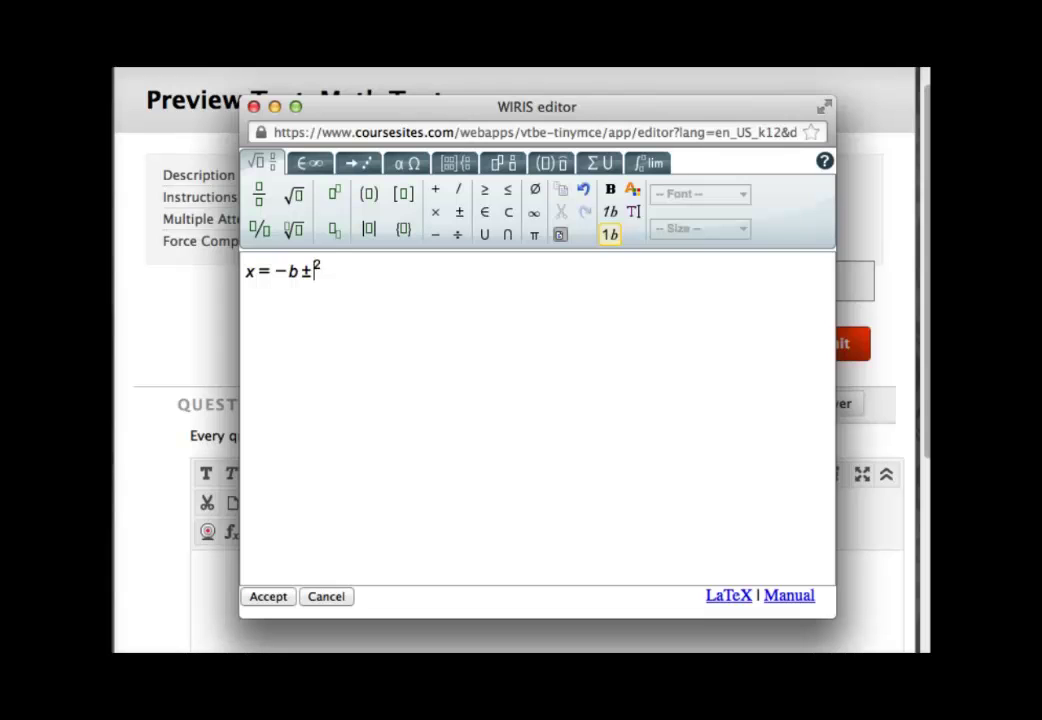
{"action": "type", "text": "b"}
{"action": "key", "text": "Right"}
{"action": "key", "text": "Right"}
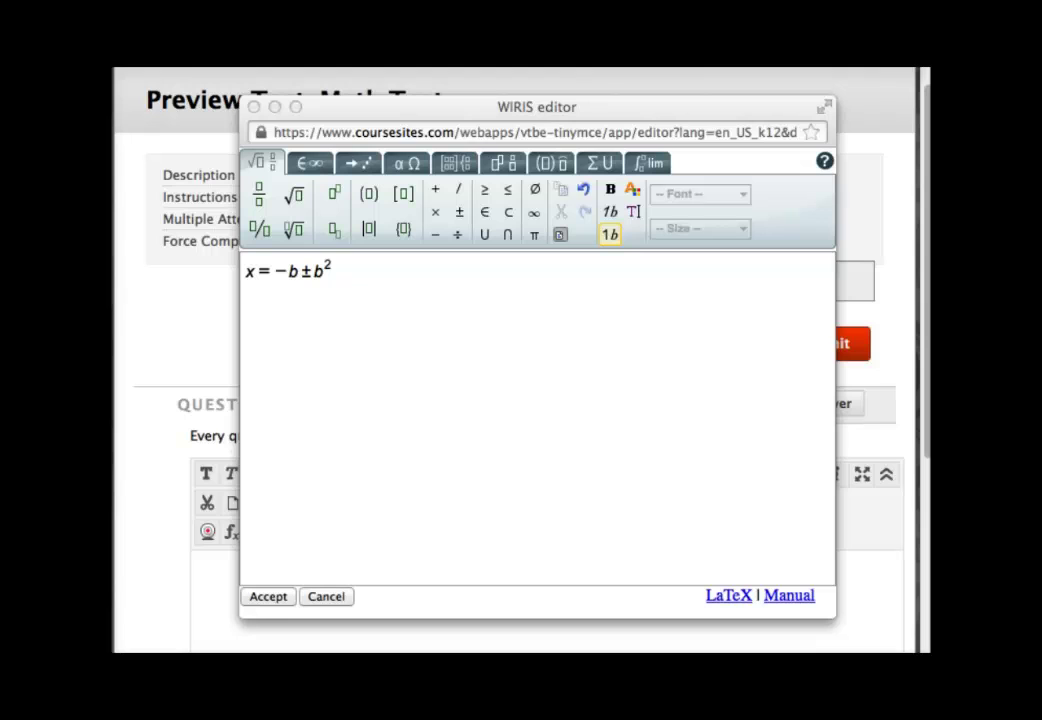
{"action": "type", "text": "-"}
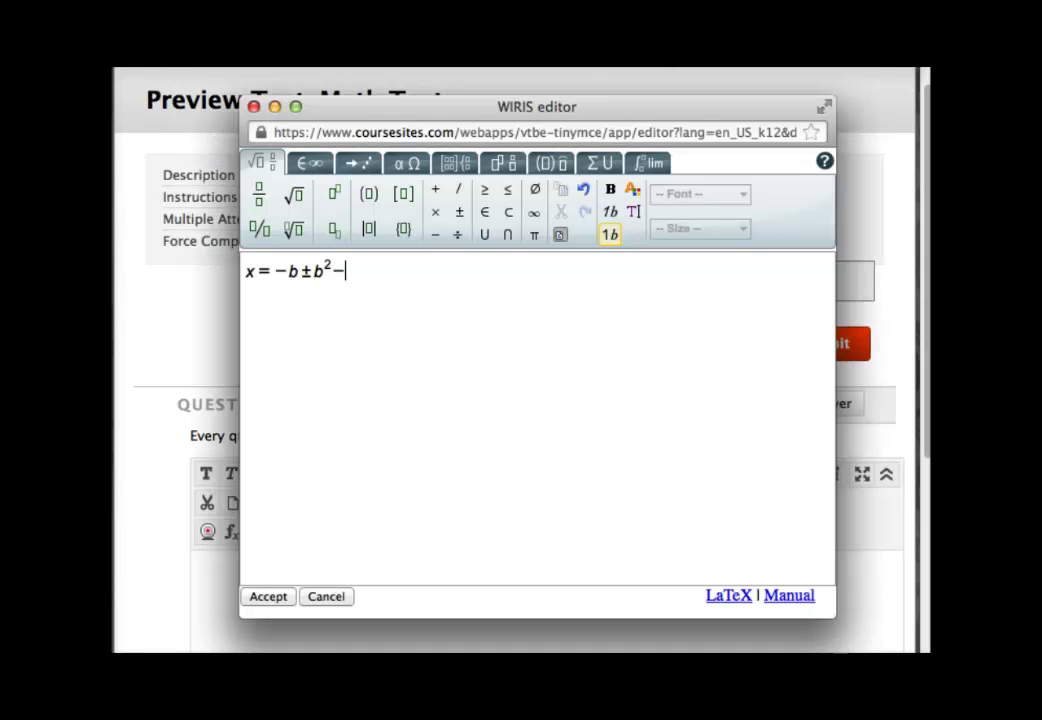
{"action": "type", "text": "4ac"}
{"action": "key", "text": "shift+Left"}
{"action": "key", "text": "shift+Left"}
{"action": "key", "text": "shift+Left"}
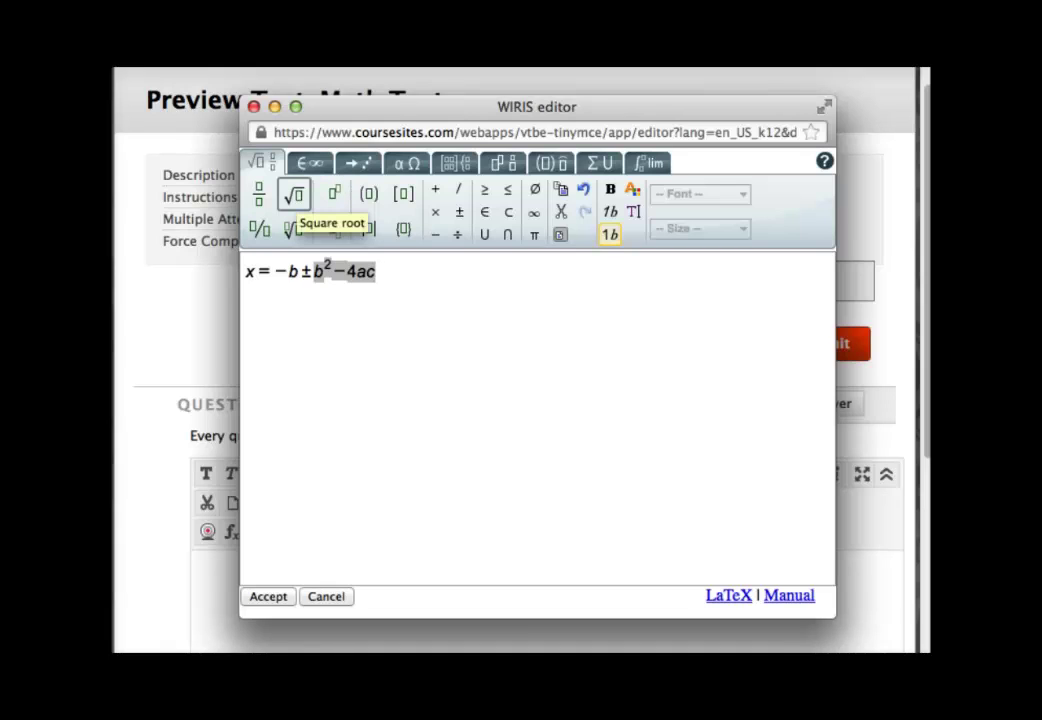
Wrap b²−4ac in a square root and place the numerator over a 2a denominator.
{"action": "left_click", "coordinate": [293, 195]}
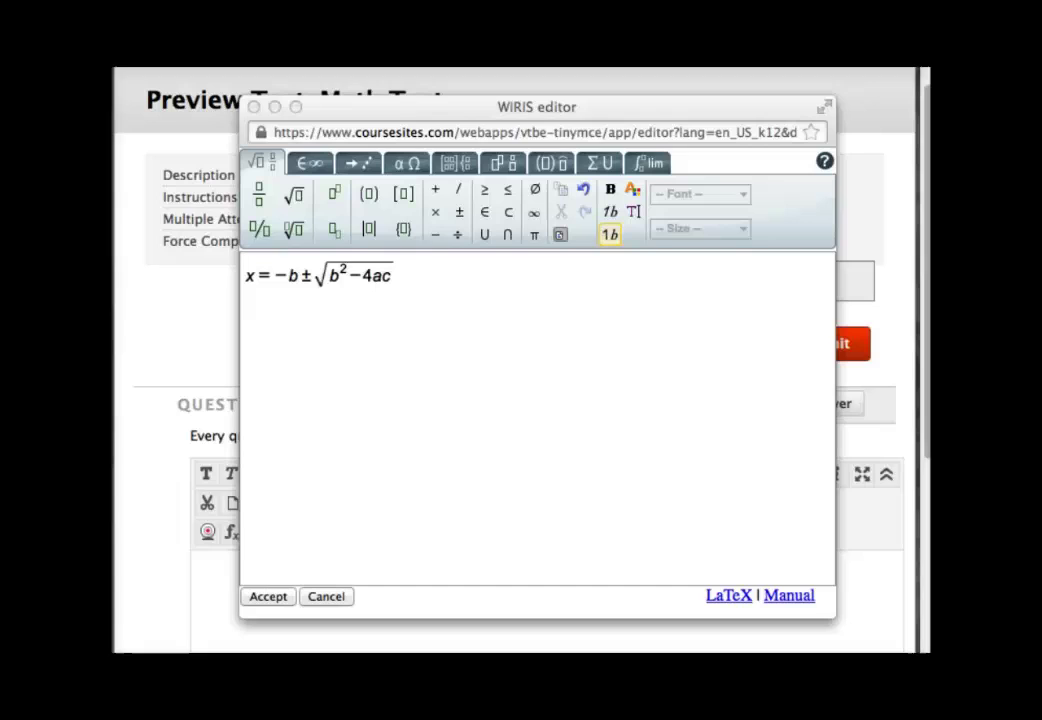
{"action": "left_click_drag", "start_coordinate": [314, 275], "coordinate": [388, 275]}
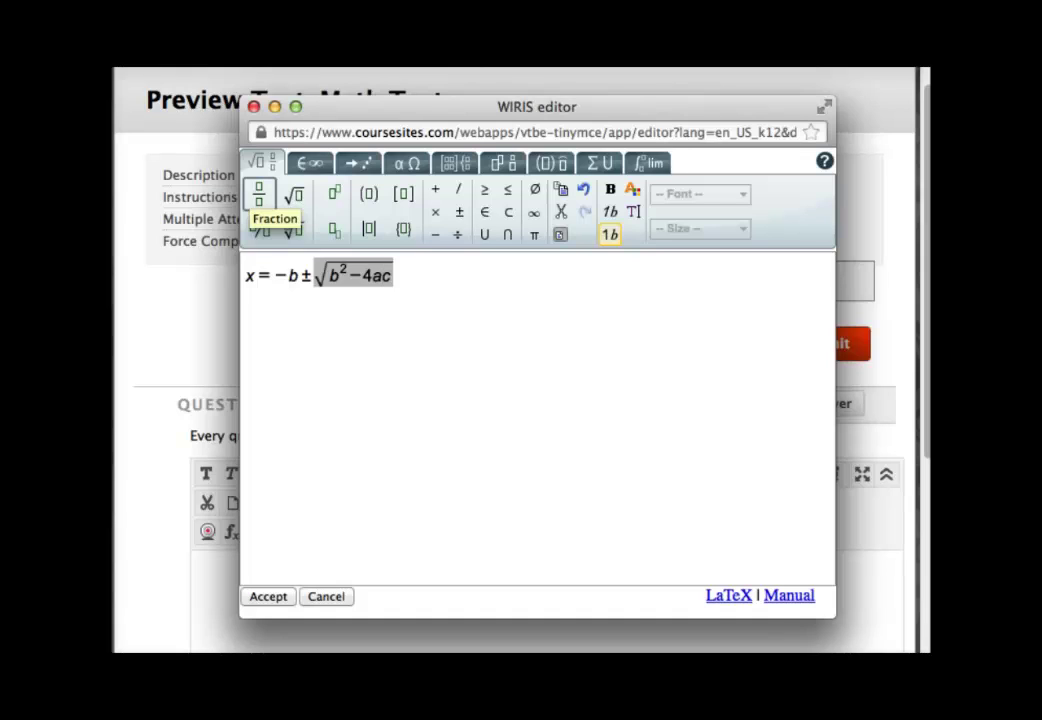
{"action": "left_click", "coordinate": [258, 194]}
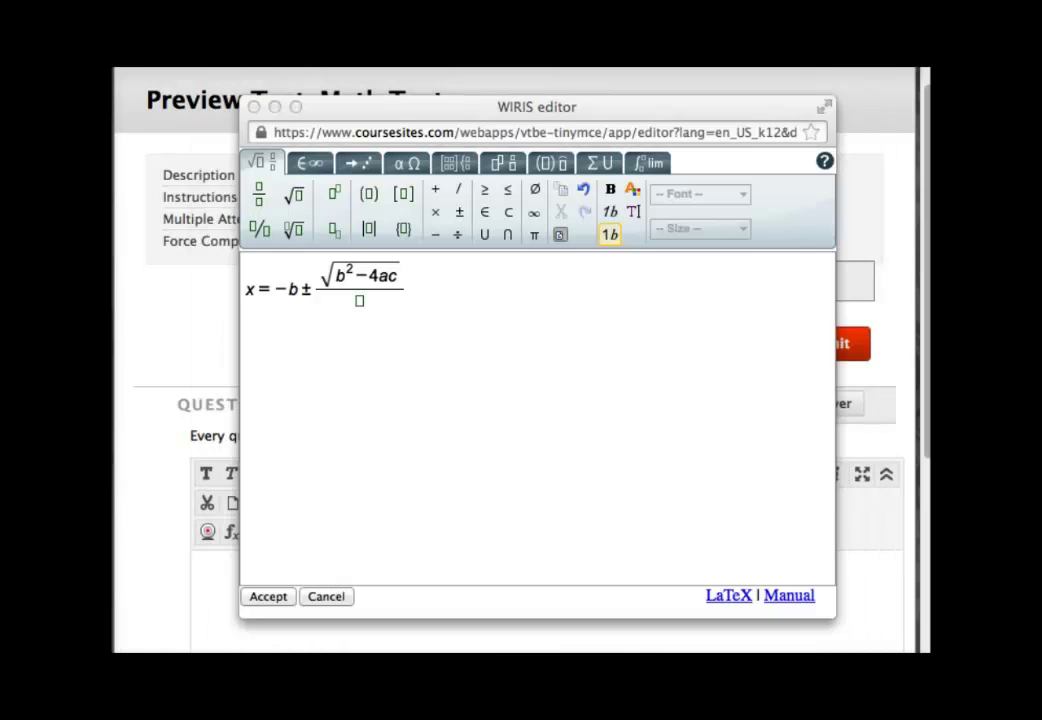
{"action": "left_click", "coordinate": [359, 300]}
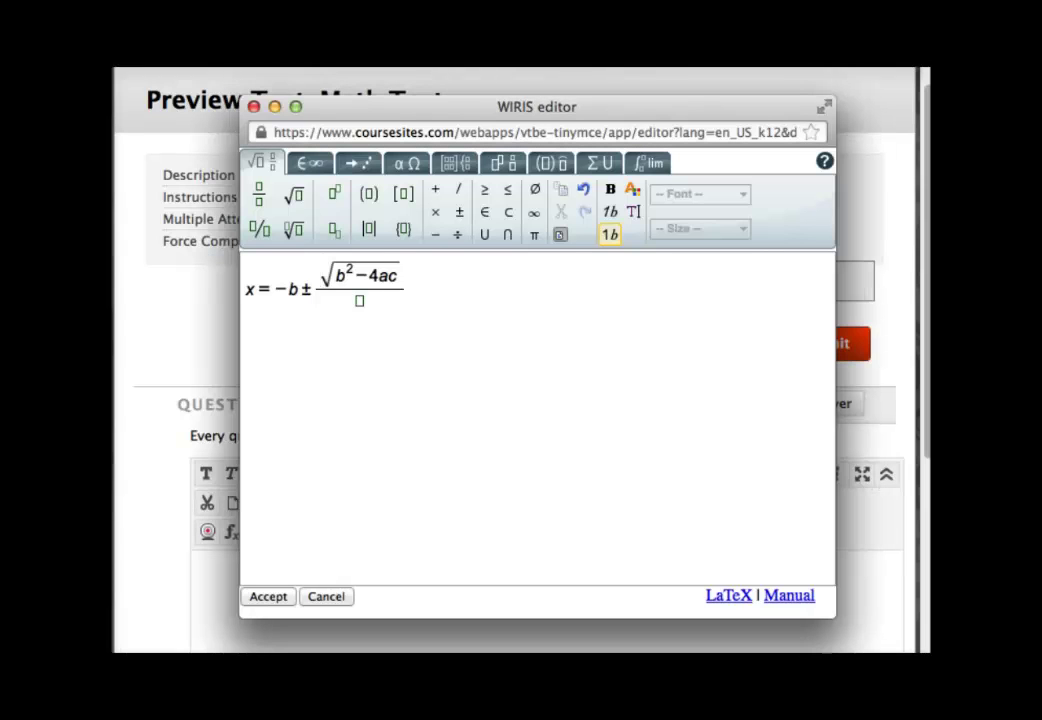
{"action": "type", "text": "2a"}
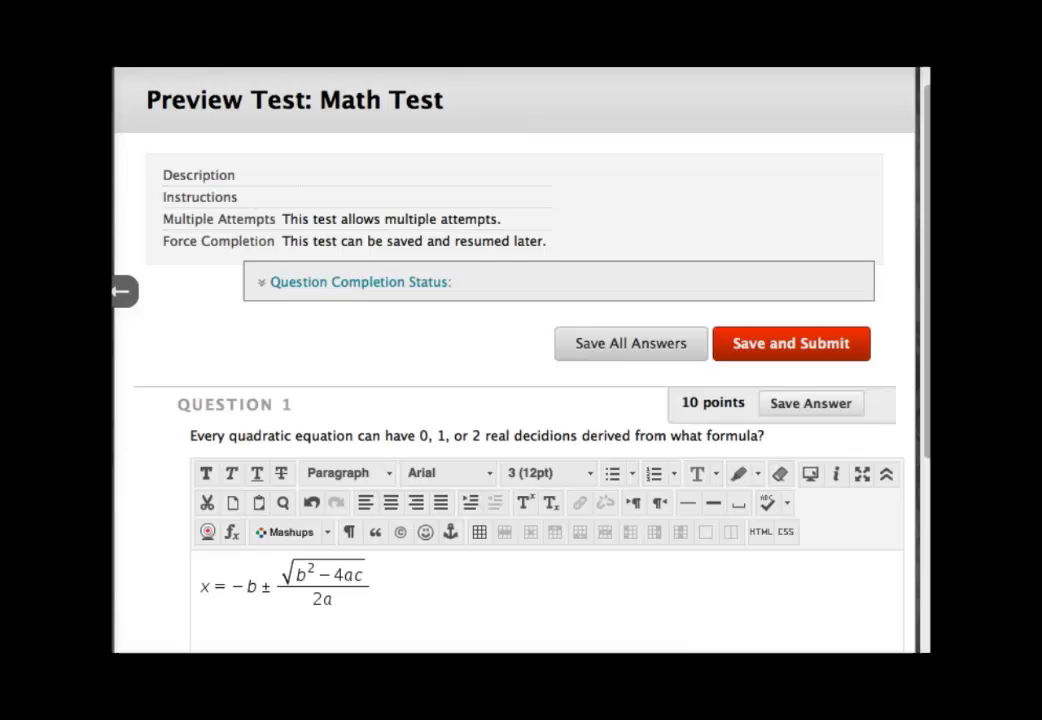
Select the inserted quadratic formula image in Question 1's answer and delete it.
{"action": "left_click", "coordinate": [365, 582]}
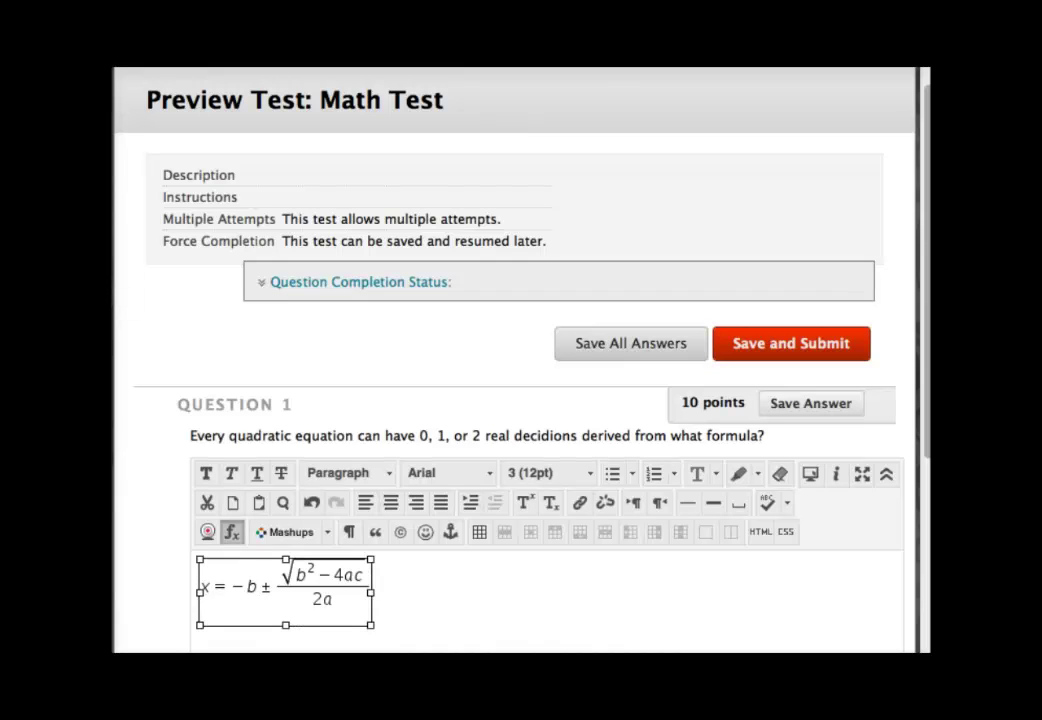
{"action": "left_click", "coordinate": [231, 532]}
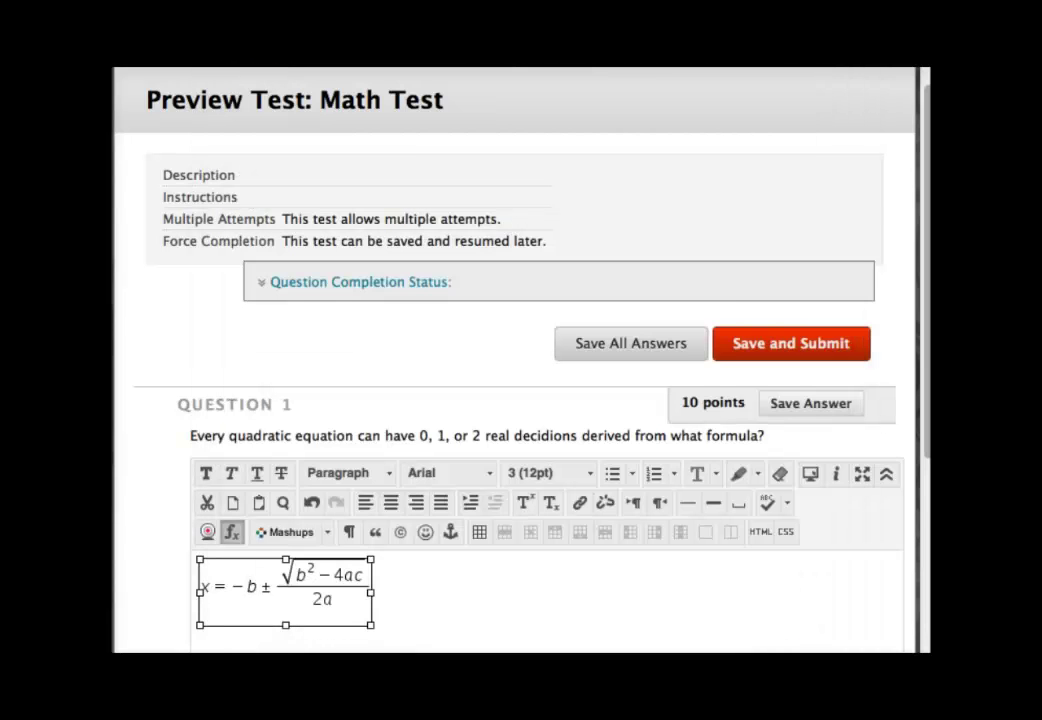
{"action": "key", "text": "BackSpace"}
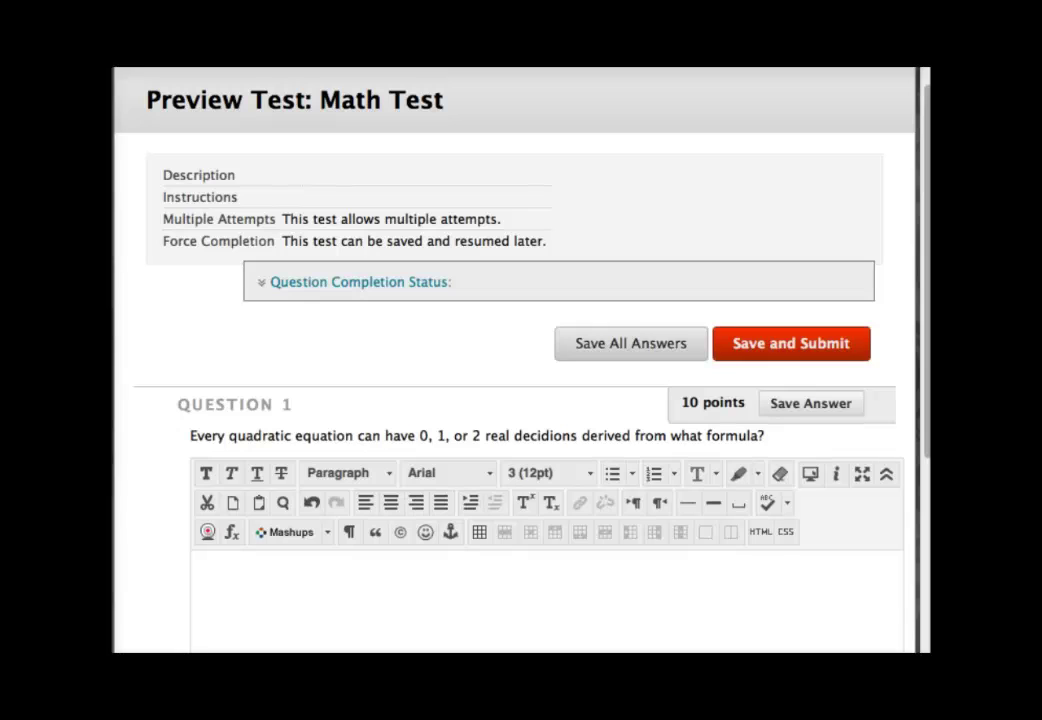